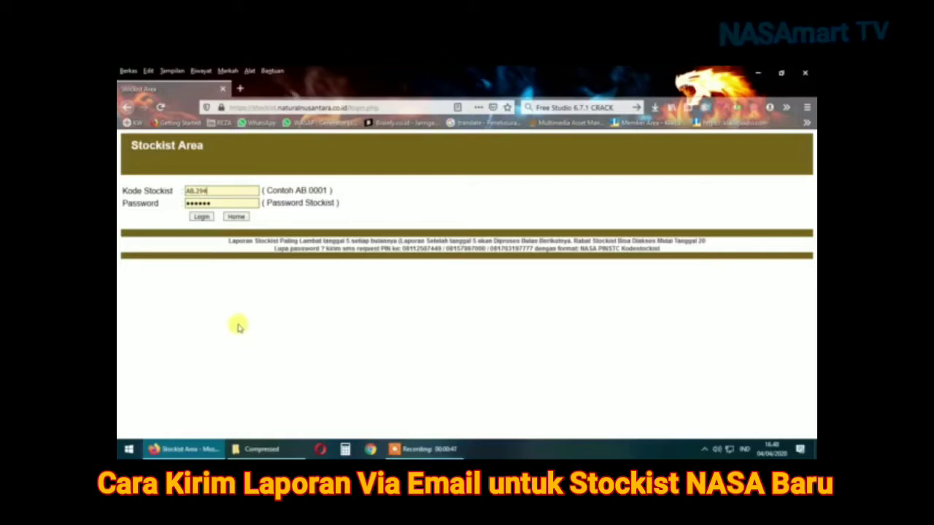
Log in to the stockist area and download Software Stockist from the Download Area, overwriting the existing file.
{"action": "left_click", "coordinate": [202, 218]}
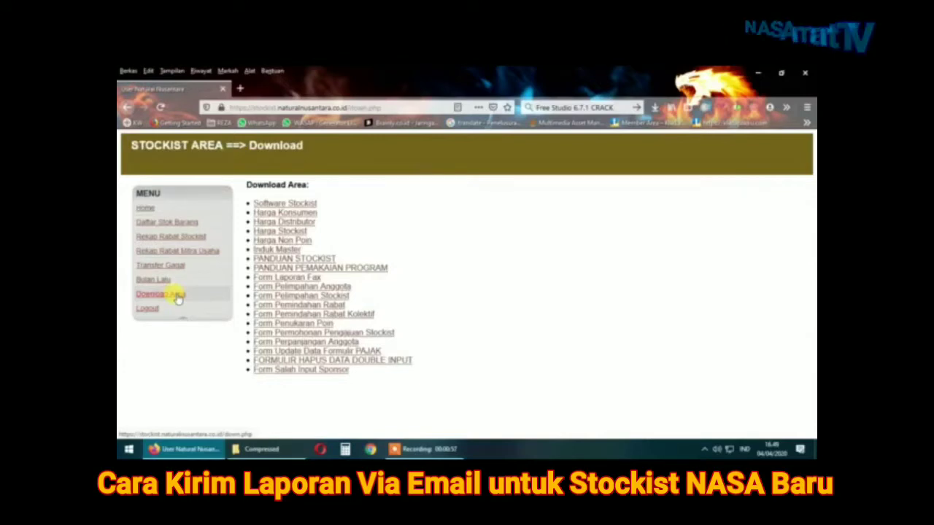
{"action": "left_click", "coordinate": [302, 207]}
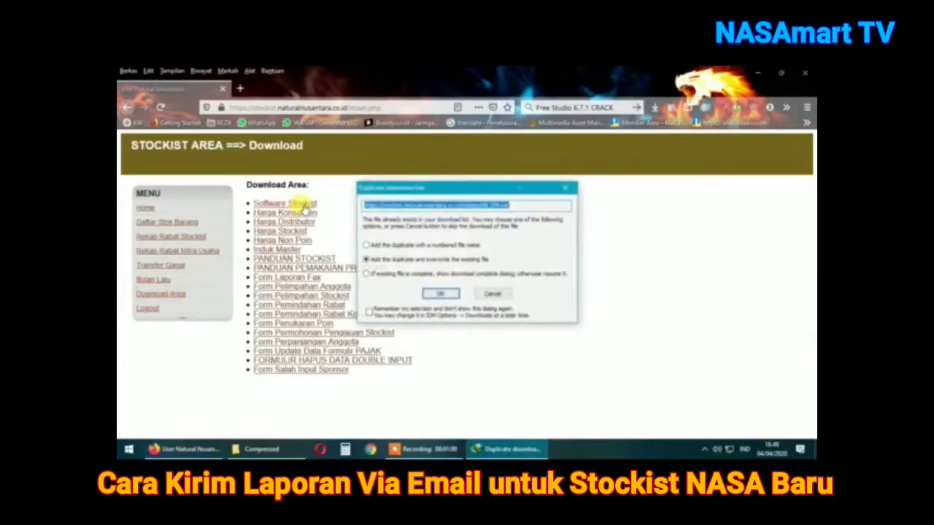
{"action": "left_click", "coordinate": [437, 295]}
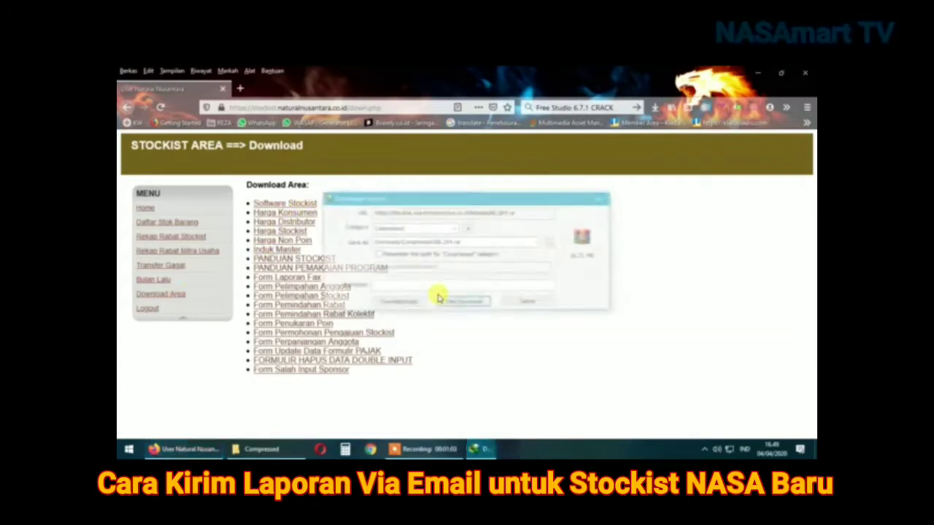
{"action": "left_click", "coordinate": [474, 305]}
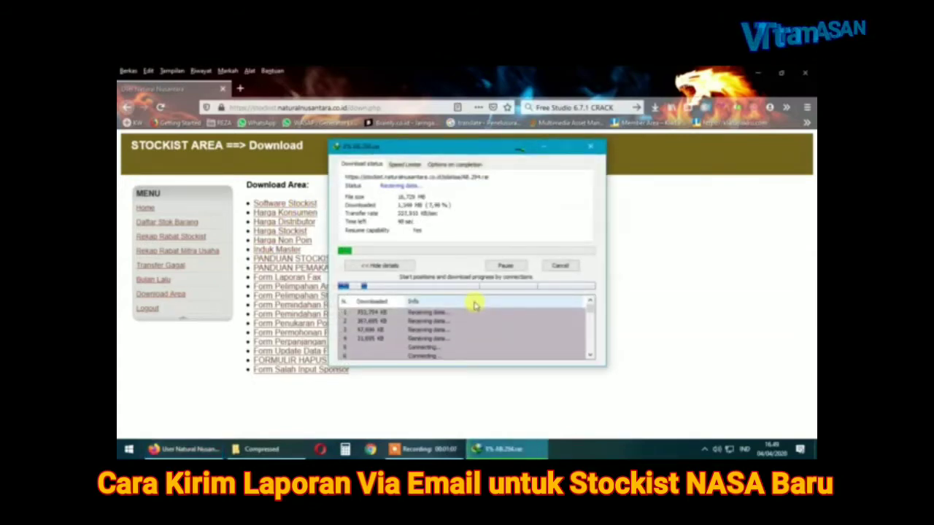
{"action": "left_click", "coordinate": [446, 449]}
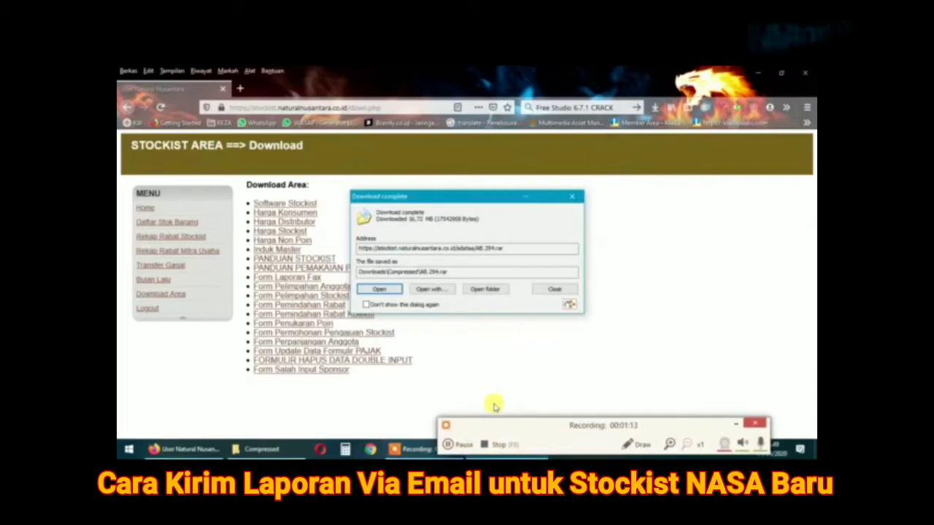
Extract the downloaded archive into its own subfolder within the Compressed folder, entering the archive password.
{"action": "left_click", "coordinate": [489, 290]}
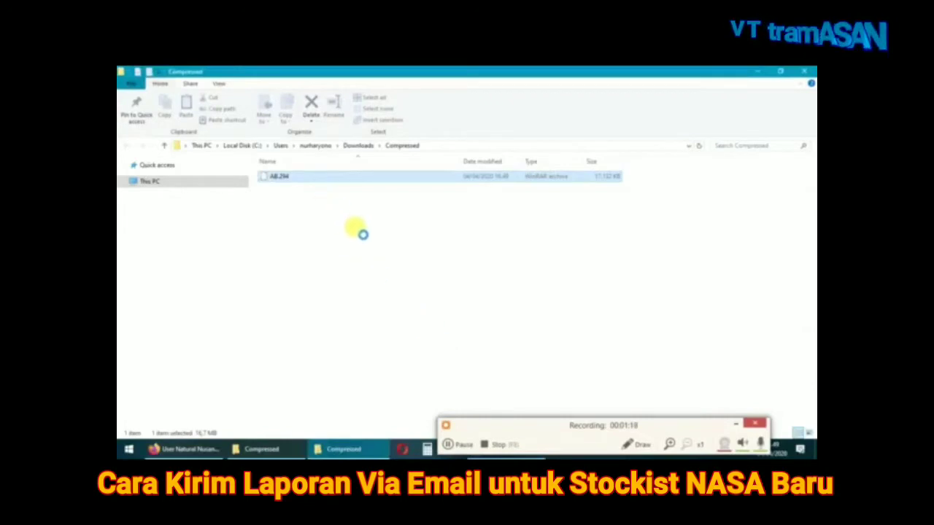
{"action": "left_click", "coordinate": [297, 178]}
{"action": "right_click", "coordinate": [295, 179]}
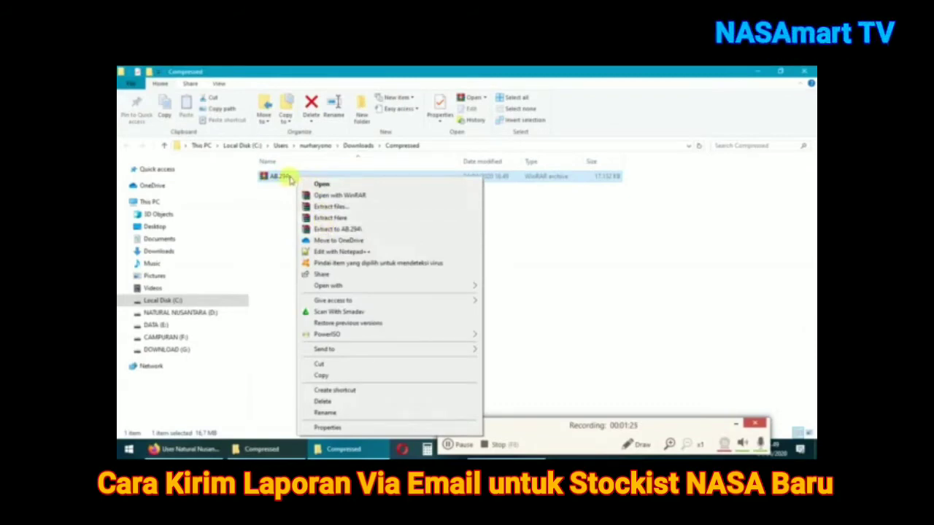
{"action": "left_click", "coordinate": [341, 229]}
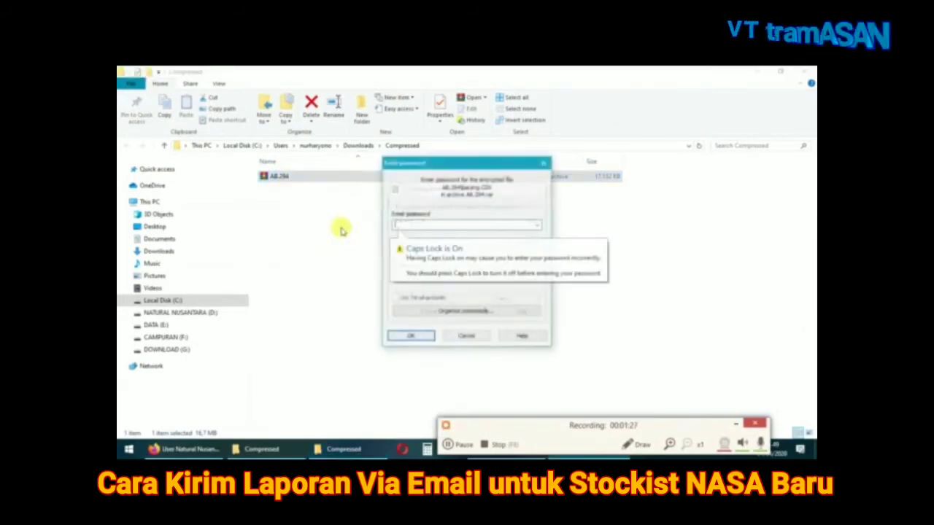
{"action": "right_click", "coordinate": [450, 225]}
{"action": "left_click", "coordinate": [483, 270]}
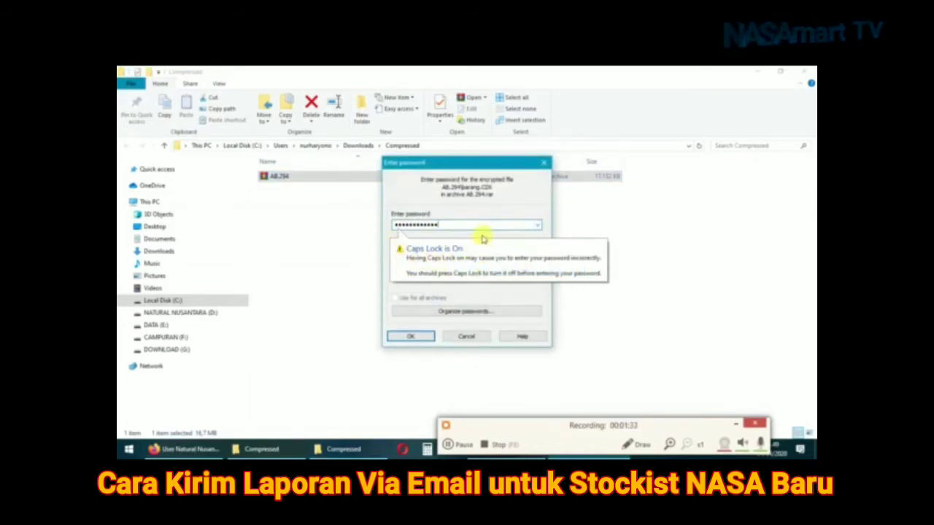
{"action": "left_click_drag", "start_coordinate": [475, 226], "coordinate": [373, 211]}
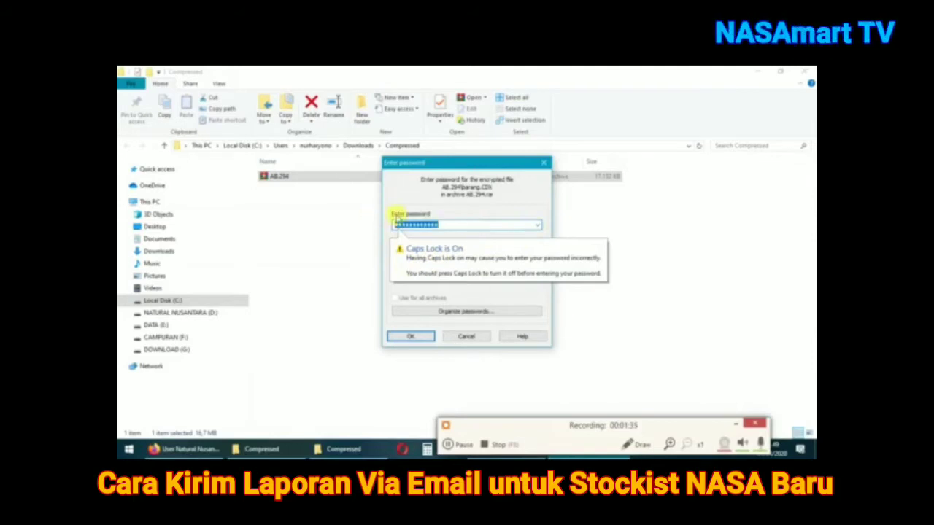
{"action": "key", "text": "BackSpace"}
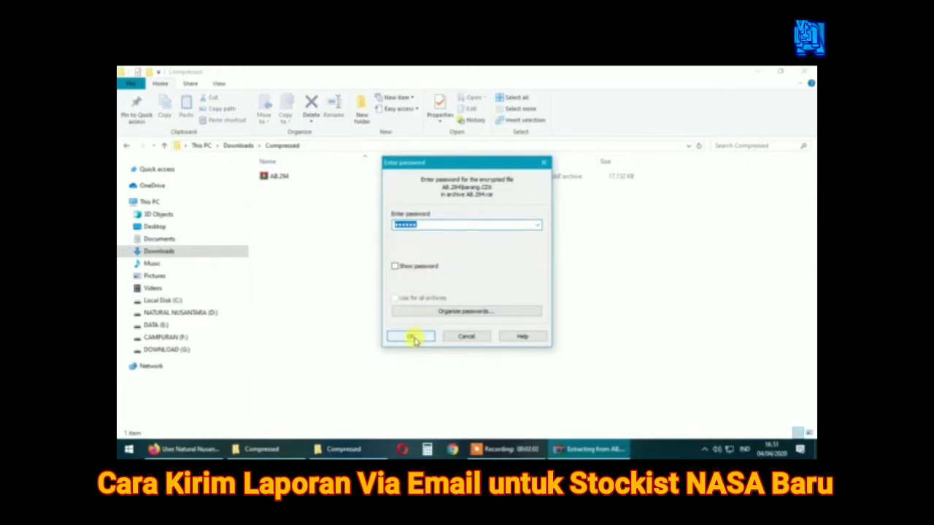
{"action": "left_click", "coordinate": [411, 337]}
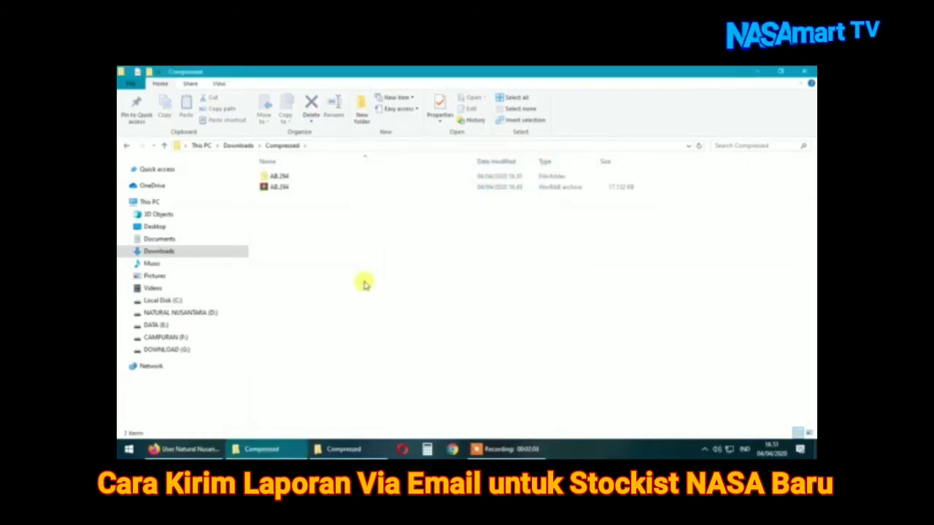
Open the inner folder of the extracted archive and launch the natural nusantara application.
{"action": "left_click", "coordinate": [287, 177]}
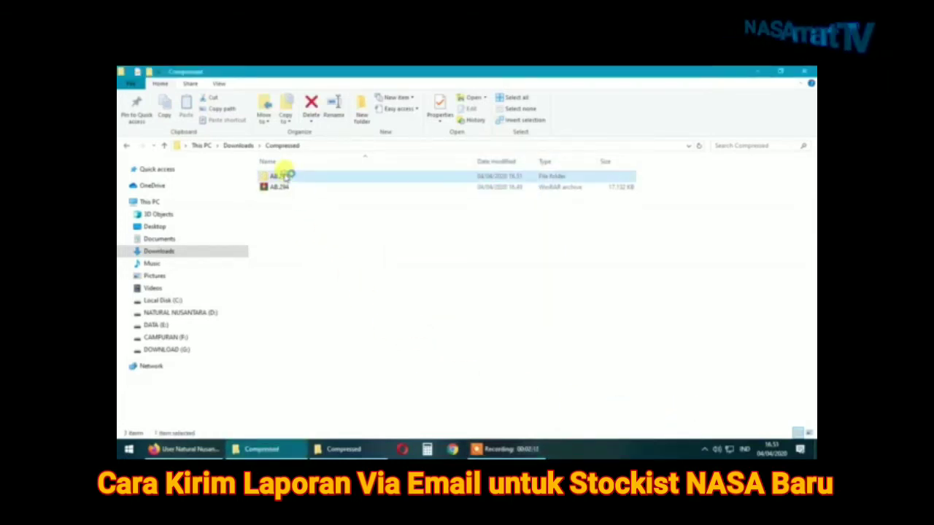
{"action": "double_click", "coordinate": [286, 177]}
{"action": "left_click", "coordinate": [296, 177]}
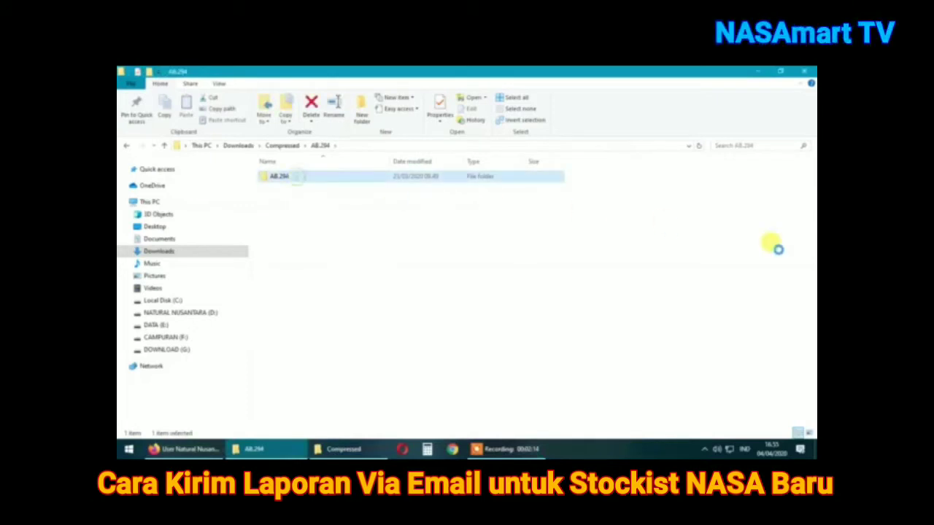
{"action": "left_click_drag", "start_coordinate": [811, 196], "coordinate": [812, 372]}
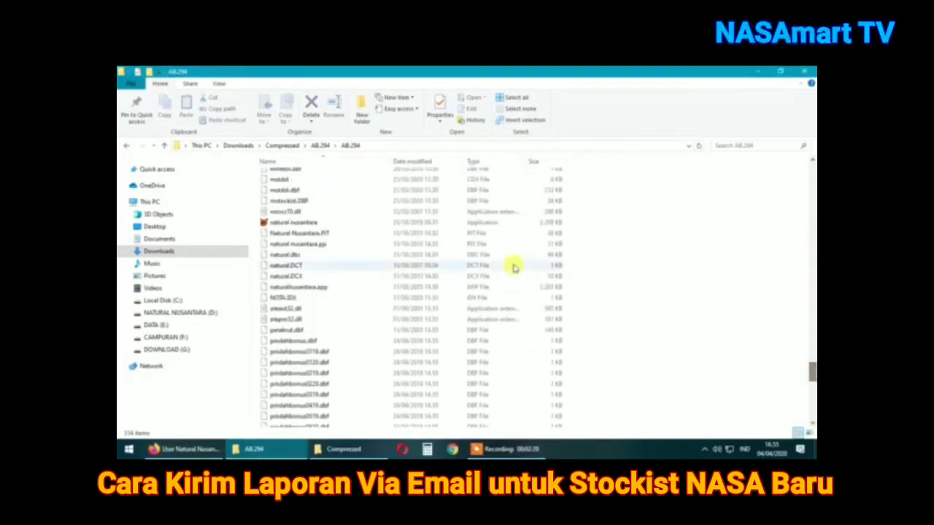
{"action": "left_click", "coordinate": [302, 224]}
{"action": "double_click", "coordinate": [302, 224]}
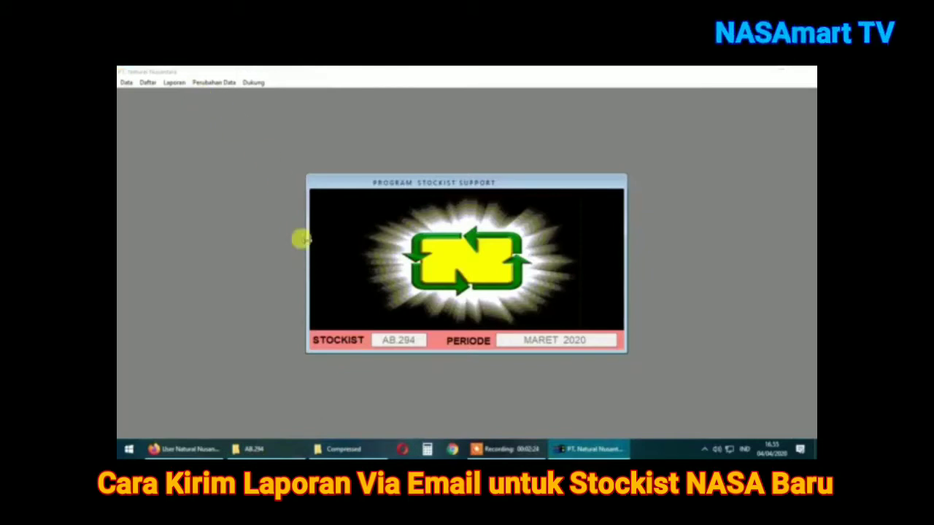
{"action": "left_click", "coordinate": [125, 82]}
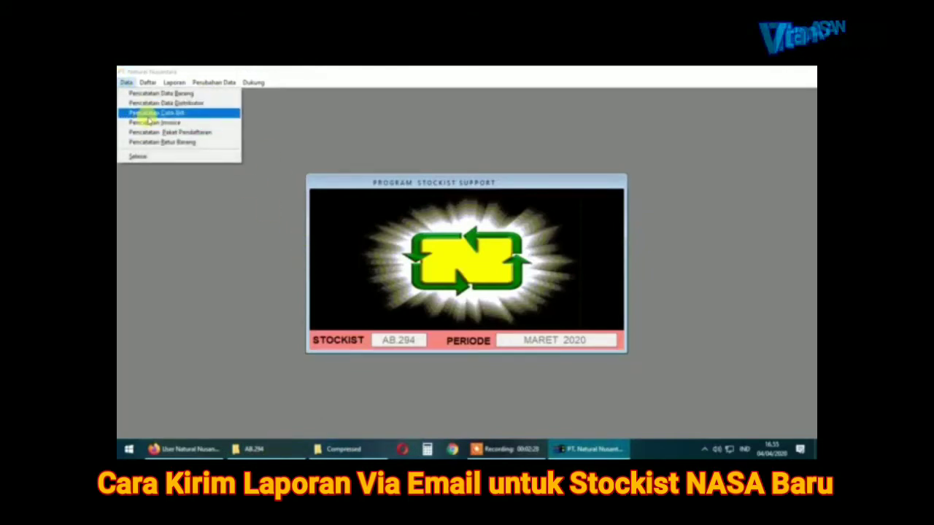
{"action": "mouse_move", "coordinate": [253, 82]}
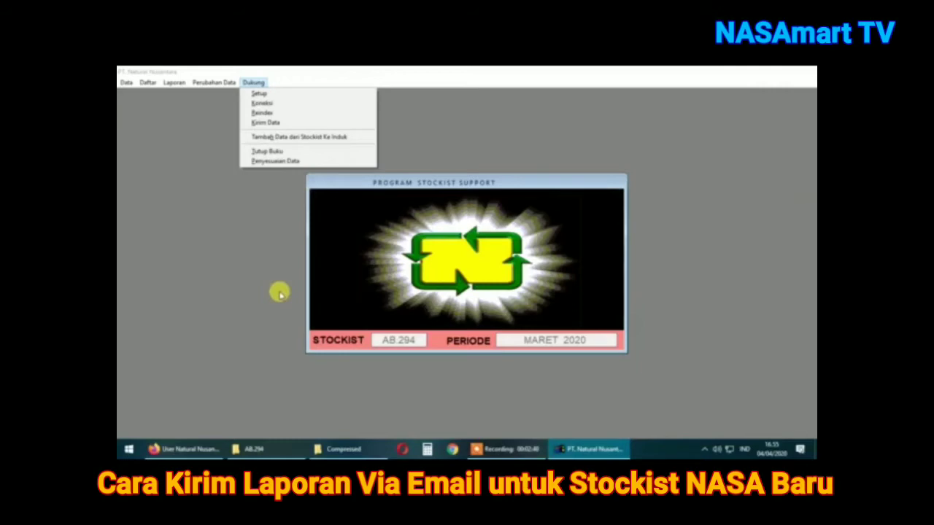
{"action": "left_click", "coordinate": [505, 448]}
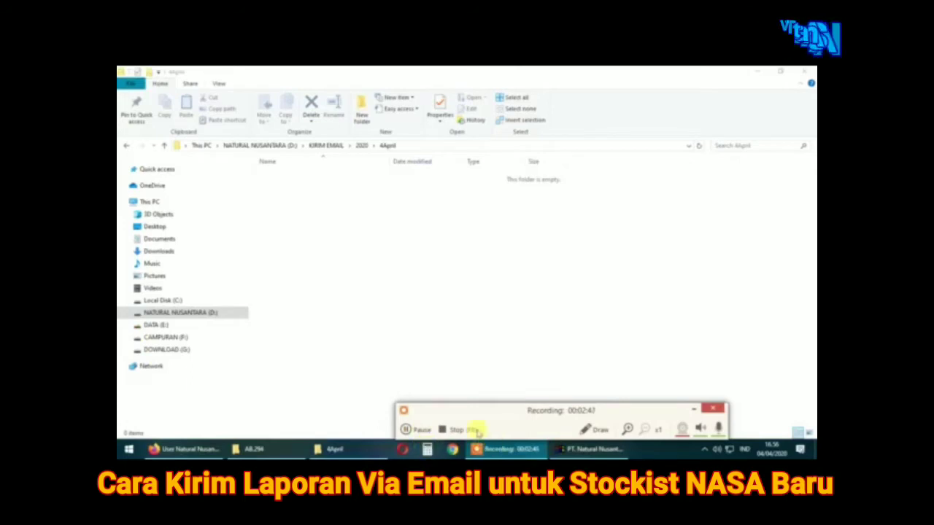
Show the report destination by browsing from drive D to the folder KIRIM EMAIL, 2020, 4April in File Explorer.
{"action": "left_click", "coordinate": [412, 295]}
{"action": "left_click", "coordinate": [328, 146]}
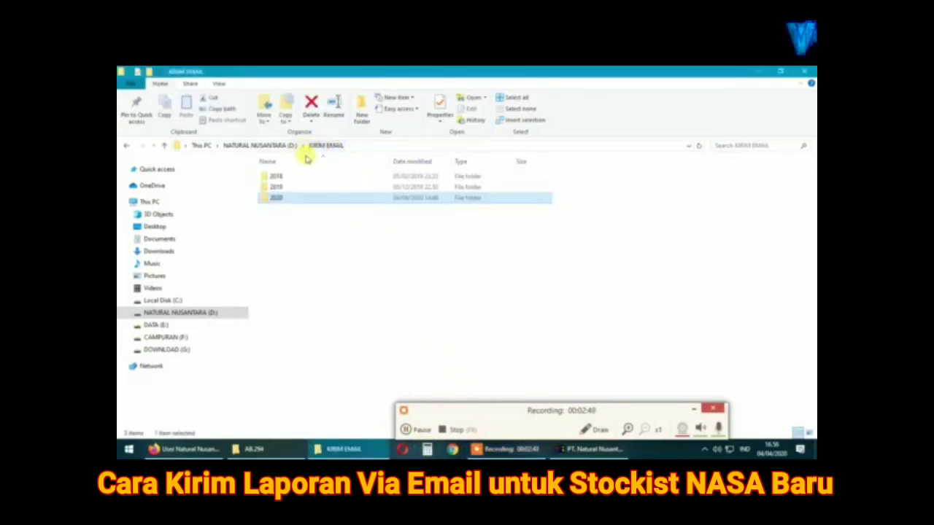
{"action": "left_click", "coordinate": [264, 145]}
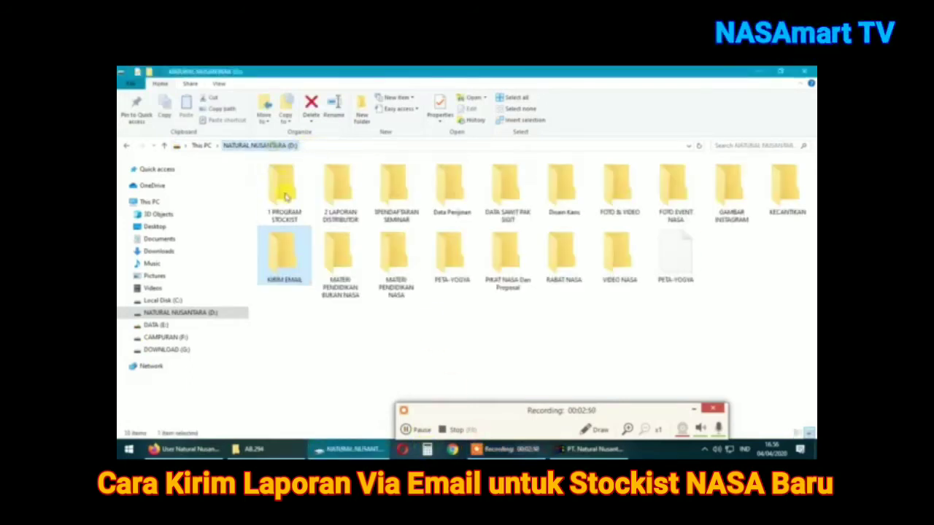
{"action": "double_click", "coordinate": [295, 263]}
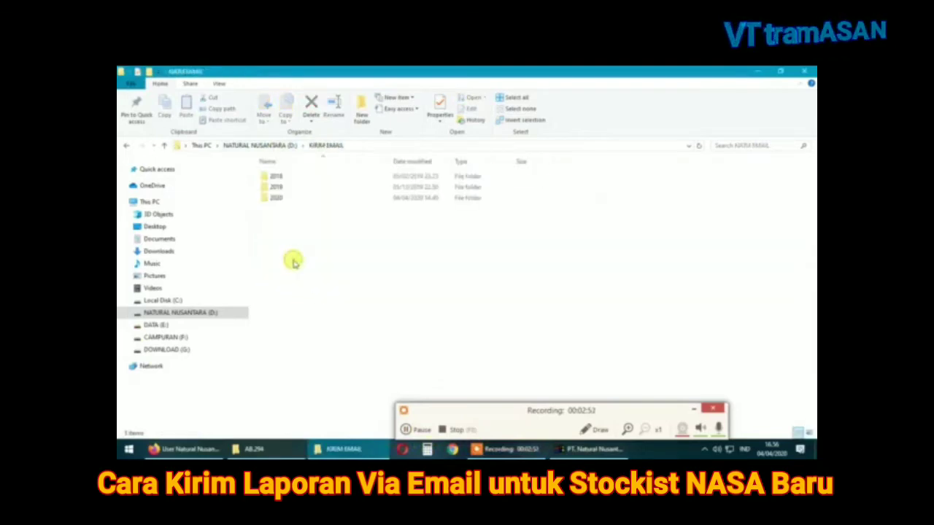
{"action": "double_click", "coordinate": [280, 198]}
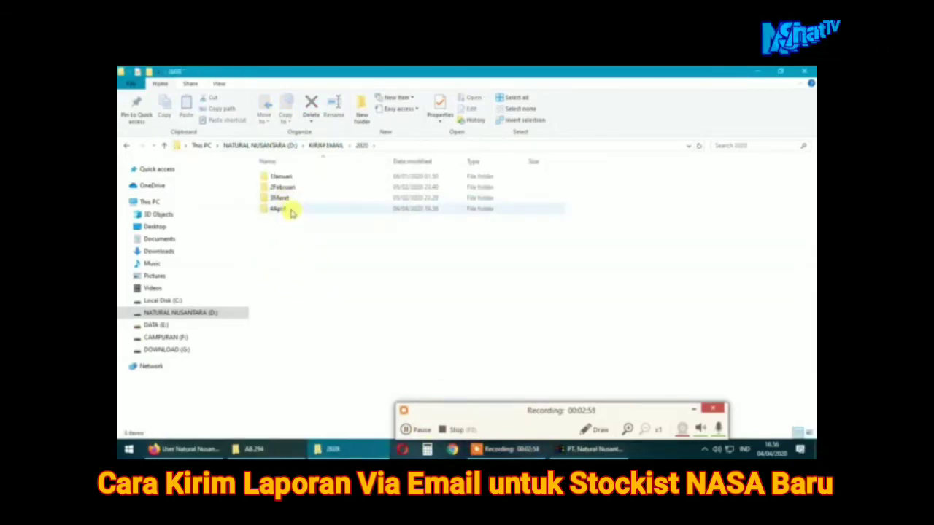
{"action": "double_click", "coordinate": [291, 210]}
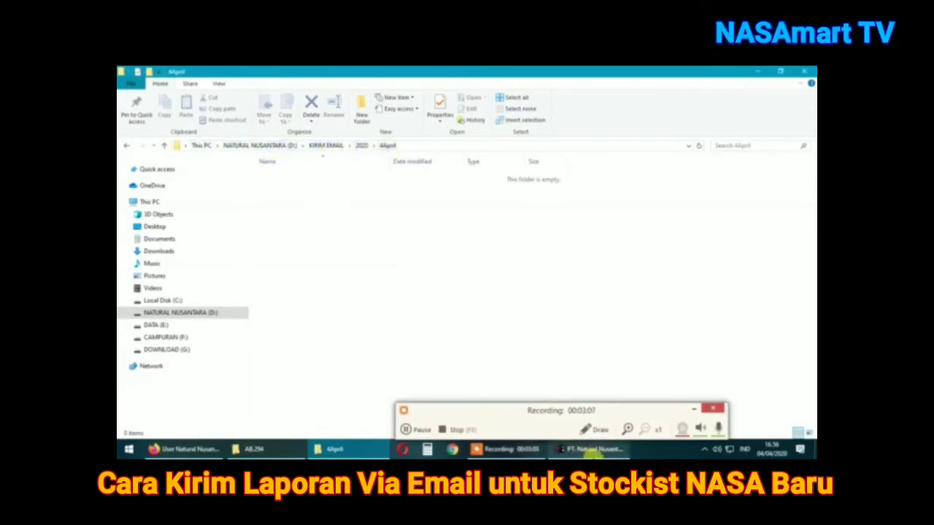
Switch to the PT. Natural Nusantara stockist program, open Kirim Data and browse its target directory to D:\kirim email\2020\4april.
{"action": "left_click", "coordinate": [591, 448]}
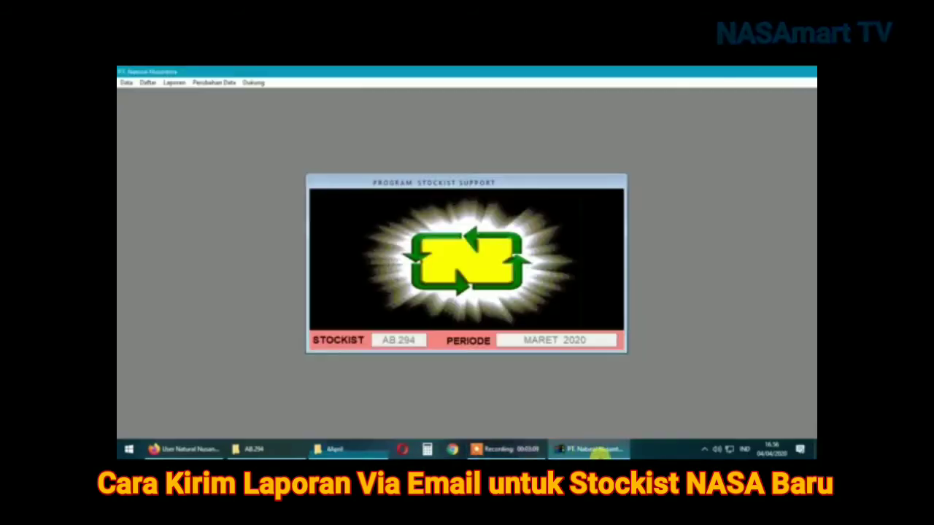
{"action": "left_click", "coordinate": [254, 82]}
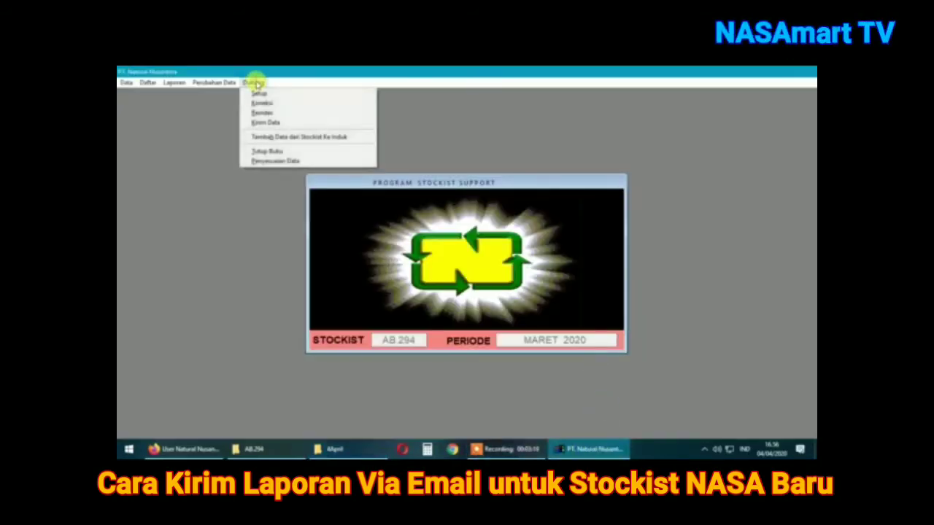
{"action": "left_click", "coordinate": [269, 123]}
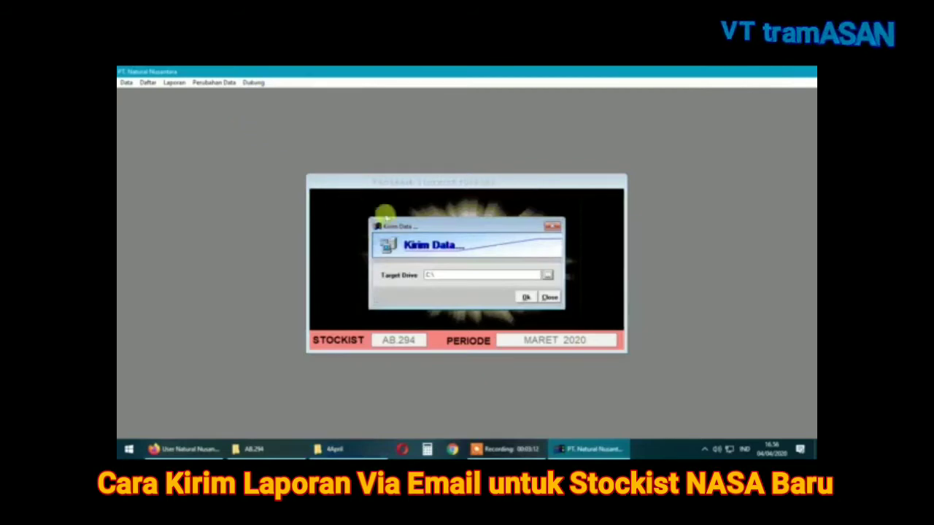
{"action": "left_click", "coordinate": [547, 275]}
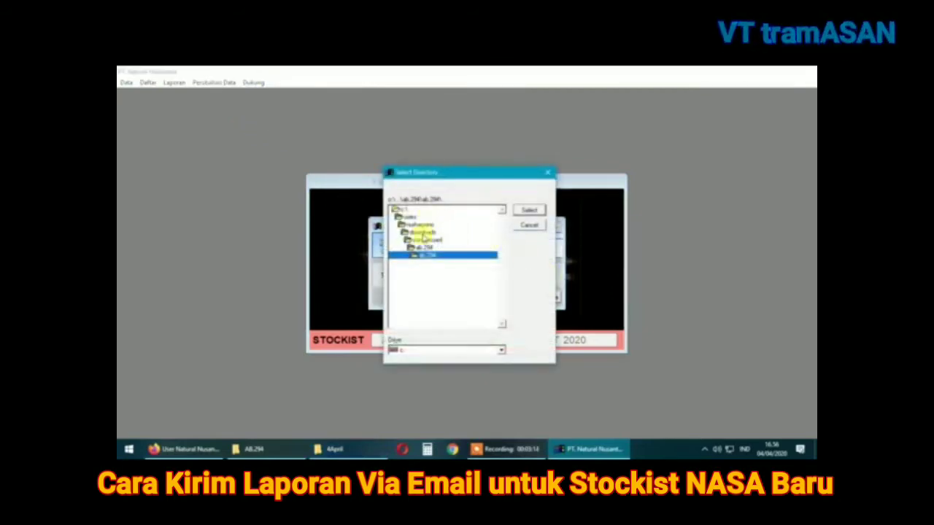
{"action": "left_click", "coordinate": [502, 352]}
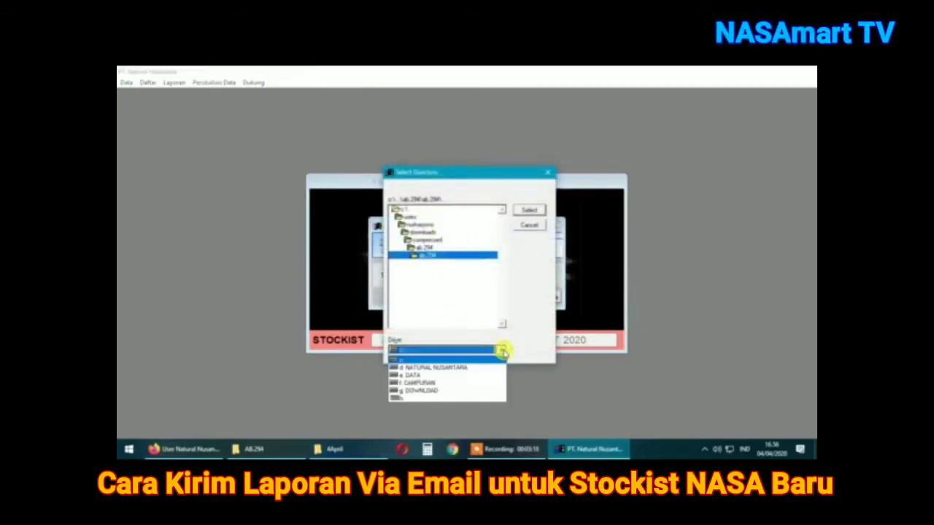
{"action": "left_click", "coordinate": [477, 366]}
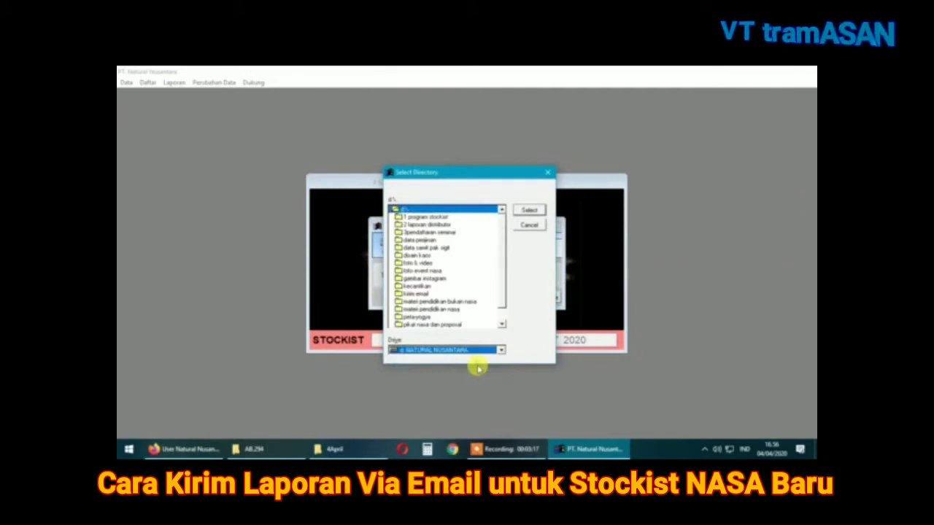
{"action": "double_click", "coordinate": [417, 293]}
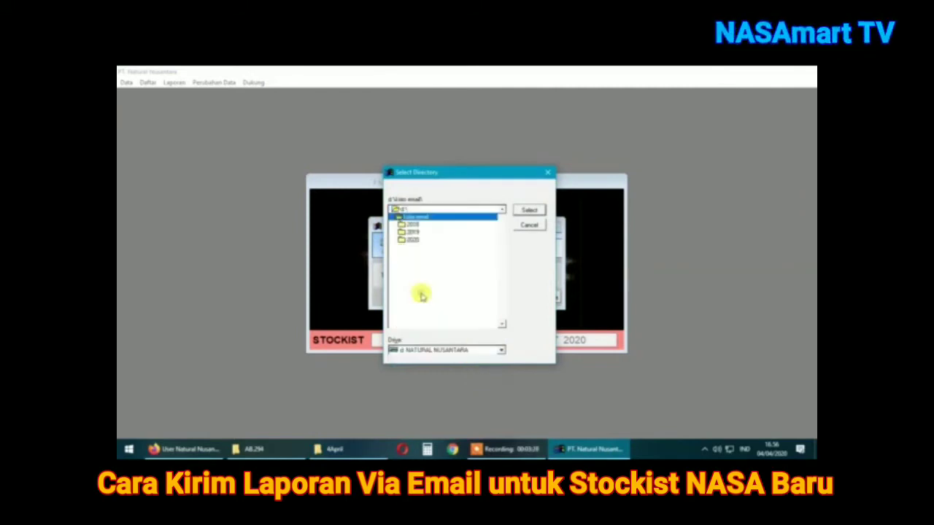
{"action": "double_click", "coordinate": [413, 239]}
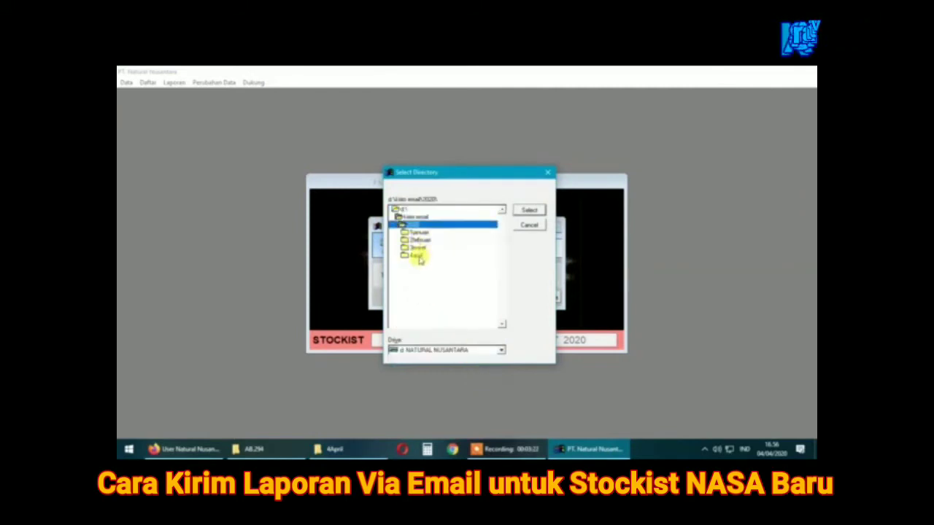
{"action": "double_click", "coordinate": [415, 254]}
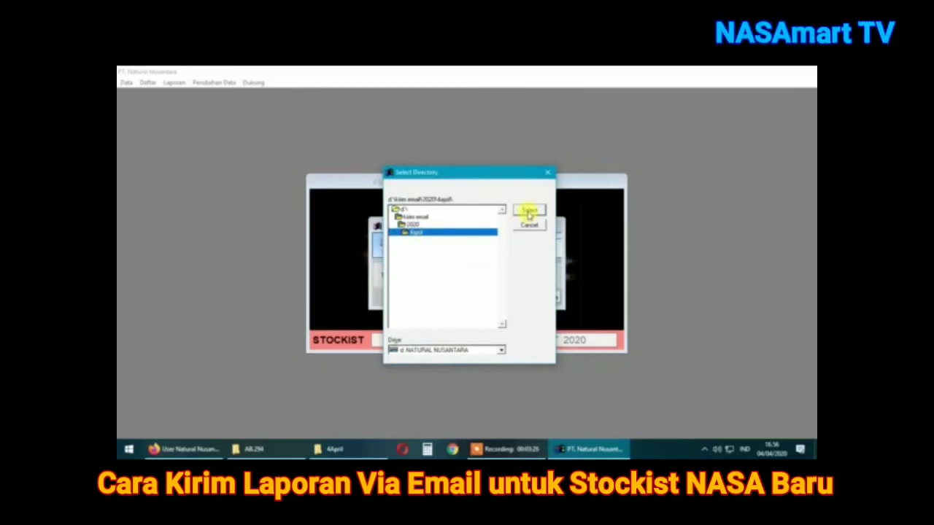
Check the 4April folder in File Explorer, accept it as the Kirim Data target and run the export.
{"action": "left_click", "coordinate": [332, 449]}
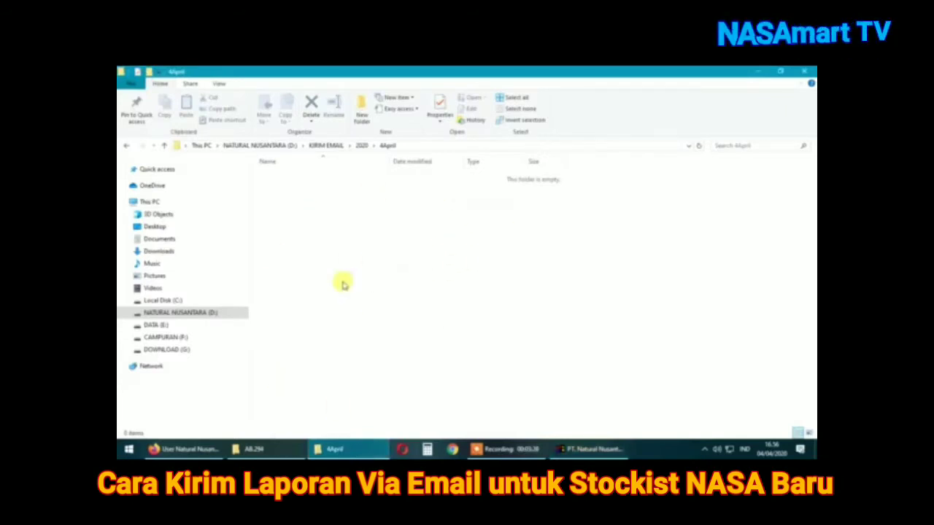
{"action": "left_click", "coordinate": [587, 449]}
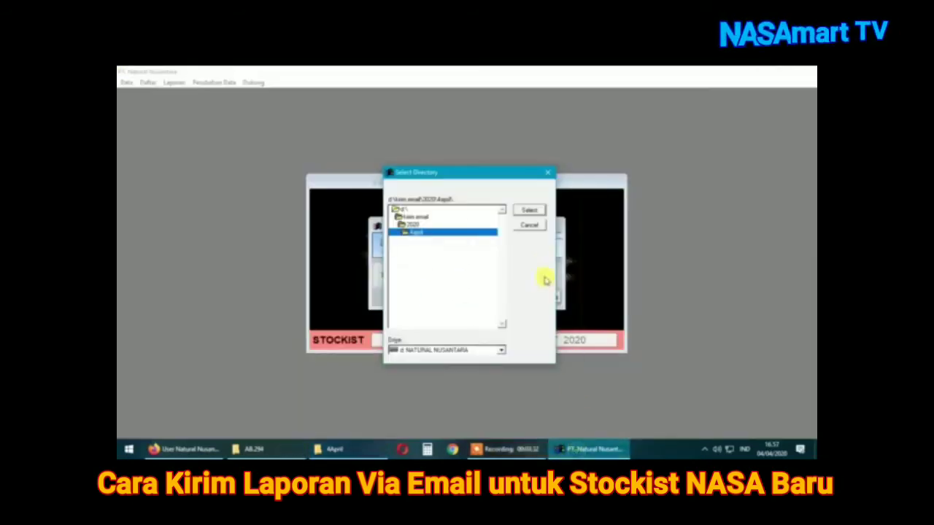
{"action": "left_click", "coordinate": [530, 211]}
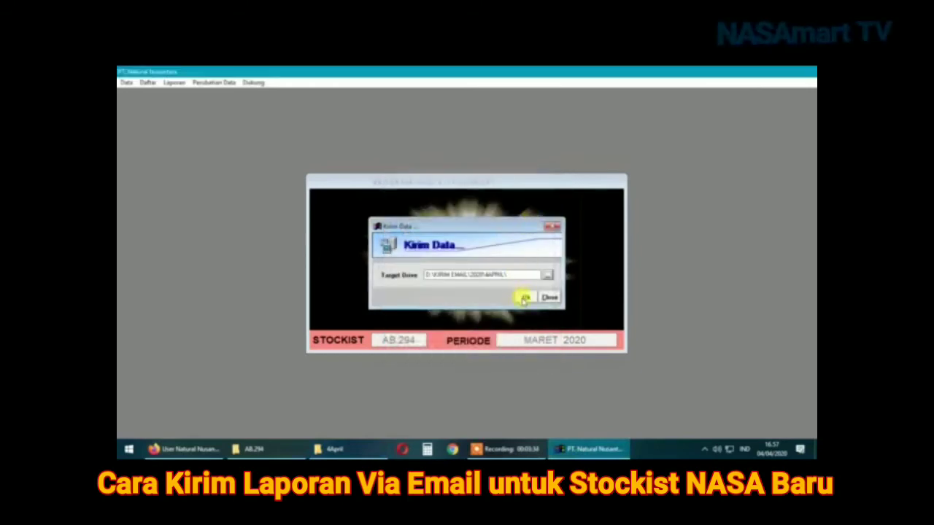
{"action": "left_click", "coordinate": [526, 297]}
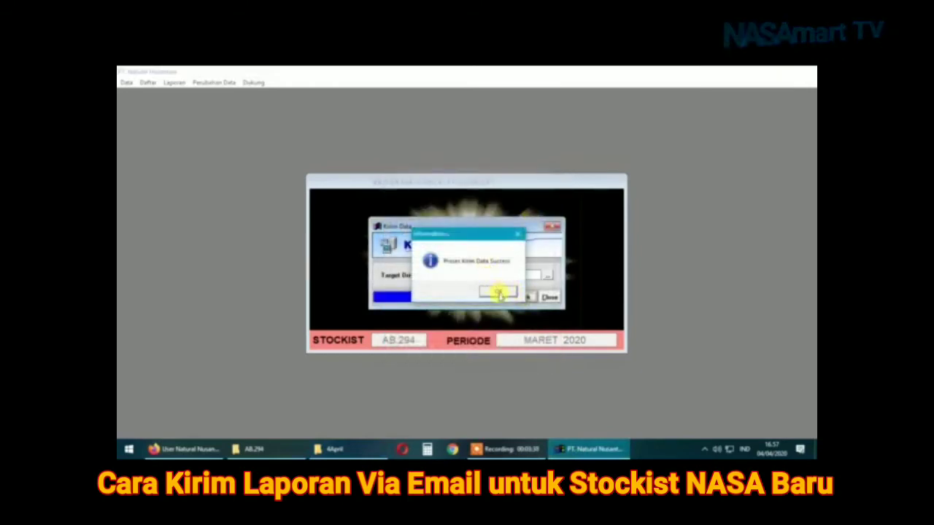
{"action": "left_click", "coordinate": [501, 291]}
Pack all the exported files in the 4April folder into a ZIP archive named 4April.
{"action": "left_click", "coordinate": [337, 449]}
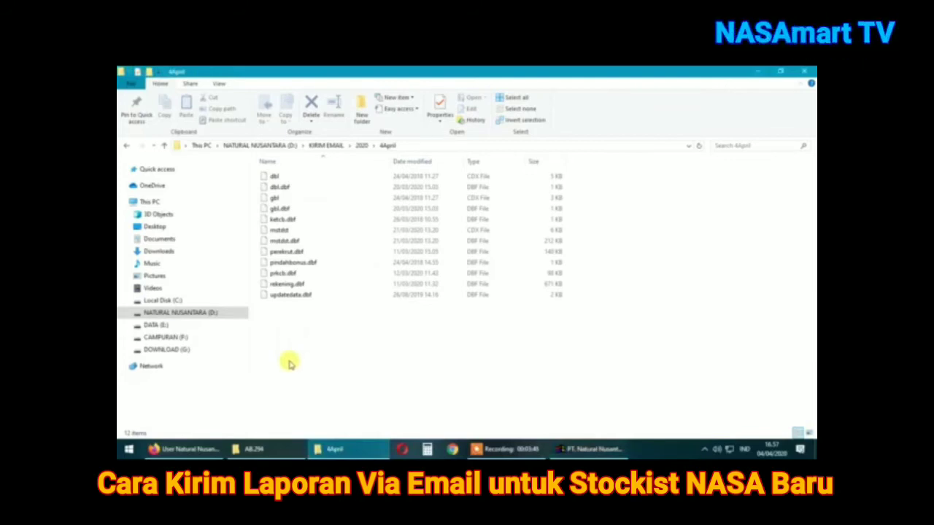
{"action": "left_click_drag", "start_coordinate": [289, 360], "coordinate": [299, 202]}
{"action": "left_click", "coordinate": [326, 373]}
{"action": "left_click_drag", "start_coordinate": [300, 375], "coordinate": [278, 178]}
{"action": "right_click", "coordinate": [278, 179]}
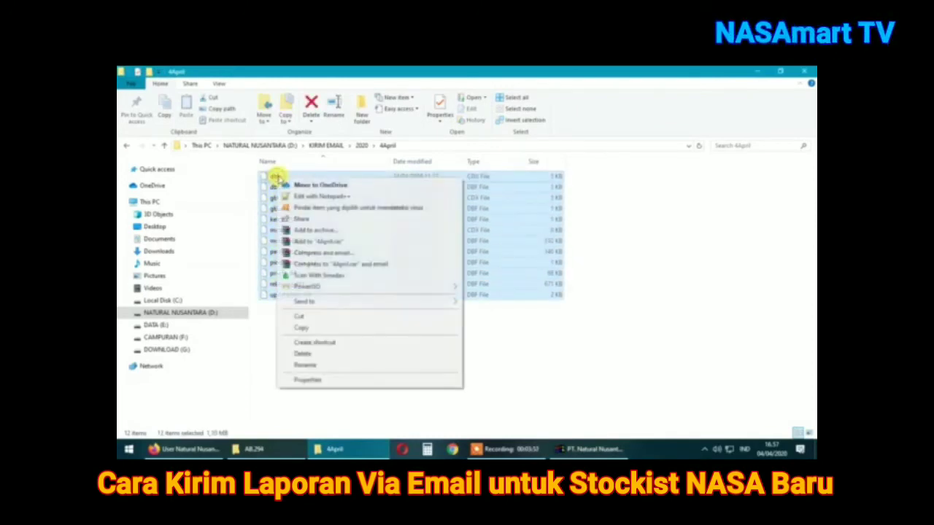
{"action": "left_click", "coordinate": [313, 231]}
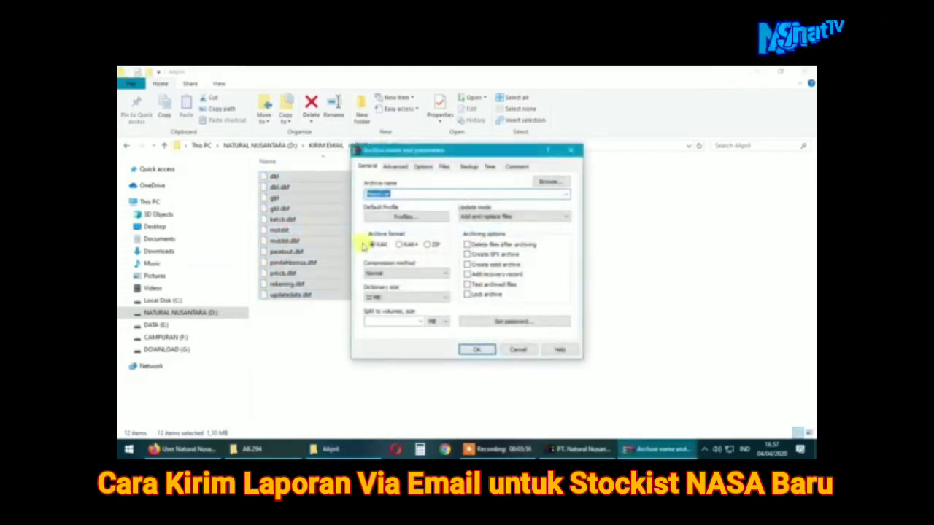
{"action": "left_click", "coordinate": [427, 244]}
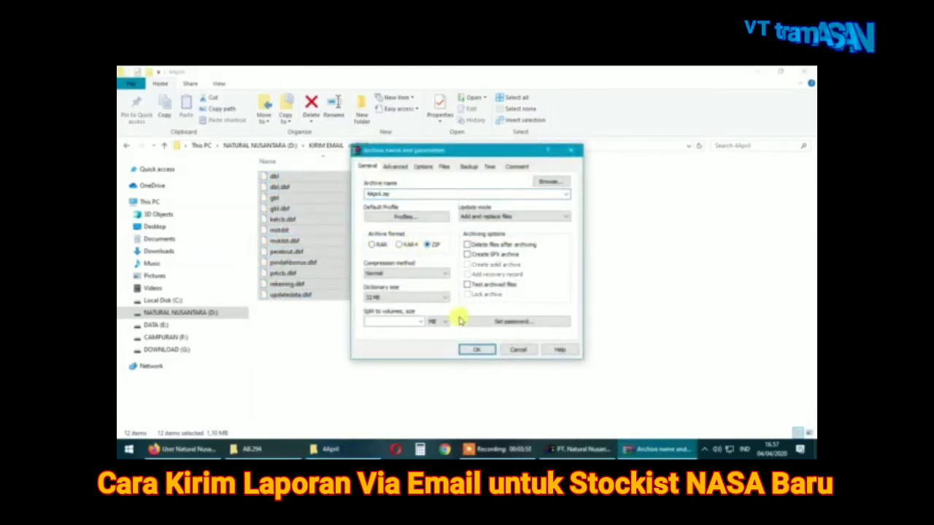
{"action": "left_click", "coordinate": [471, 351]}
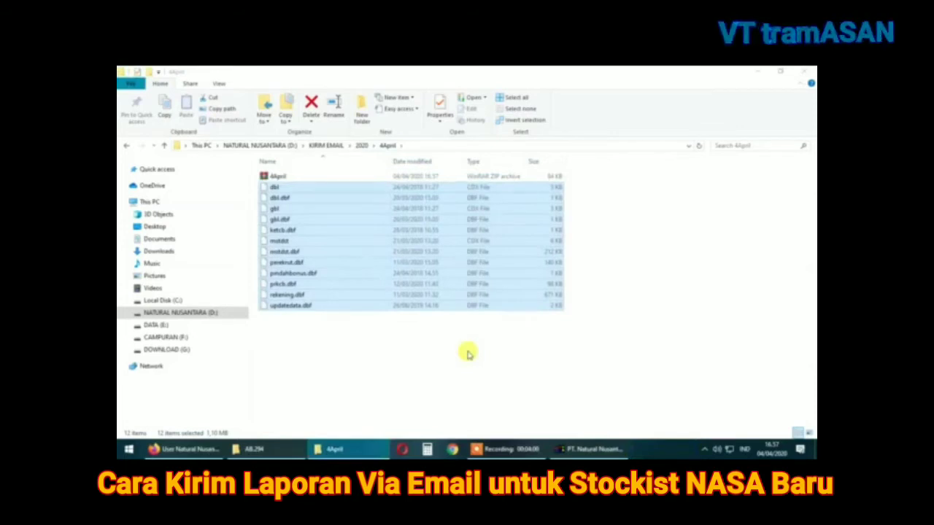
Rename the 4April ZIP archive to the stockist code followed by MARET 2020.
{"action": "left_click", "coordinate": [297, 180]}
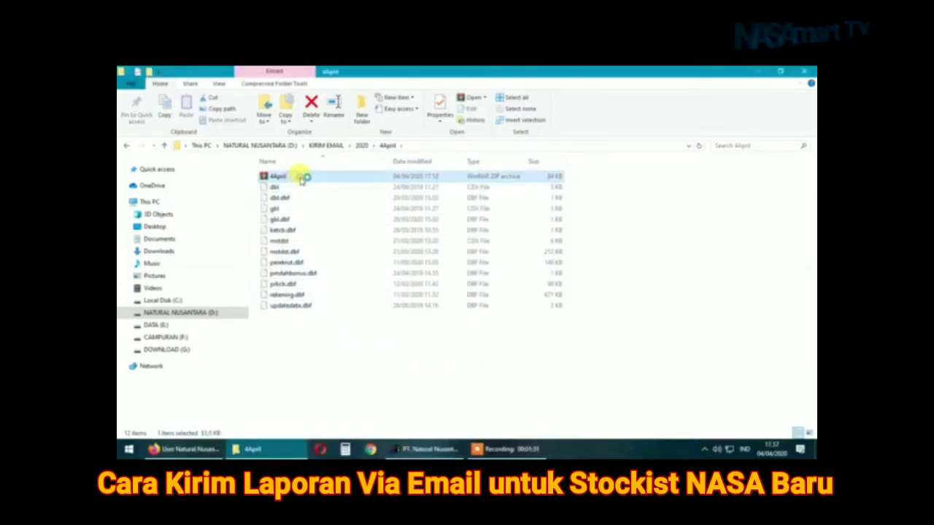
{"action": "right_click", "coordinate": [302, 180]}
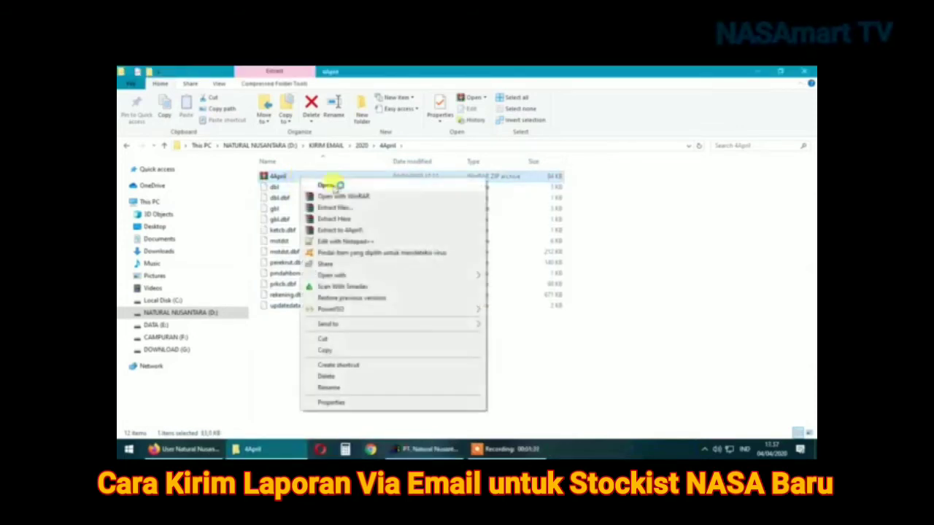
{"action": "left_click", "coordinate": [330, 388]}
{"action": "type", "text": "AB"}
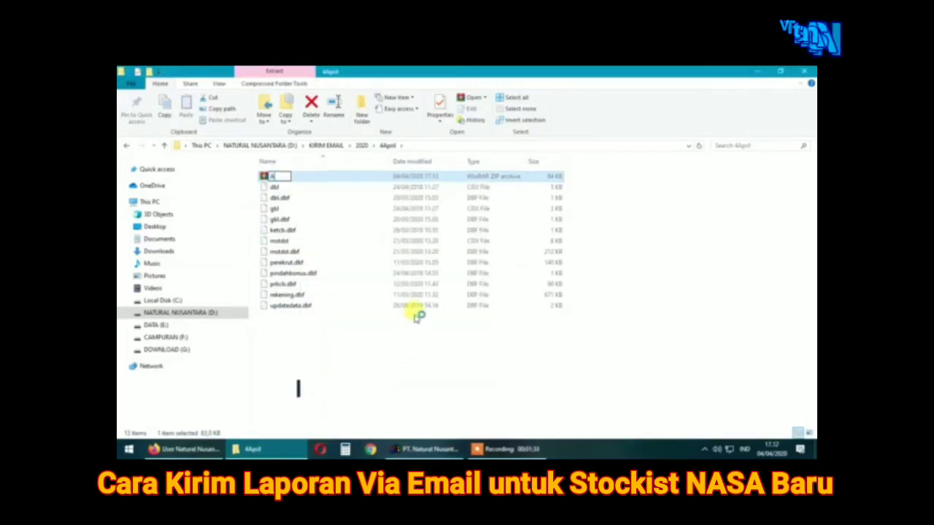
{"action": "type", "text": ".2"}
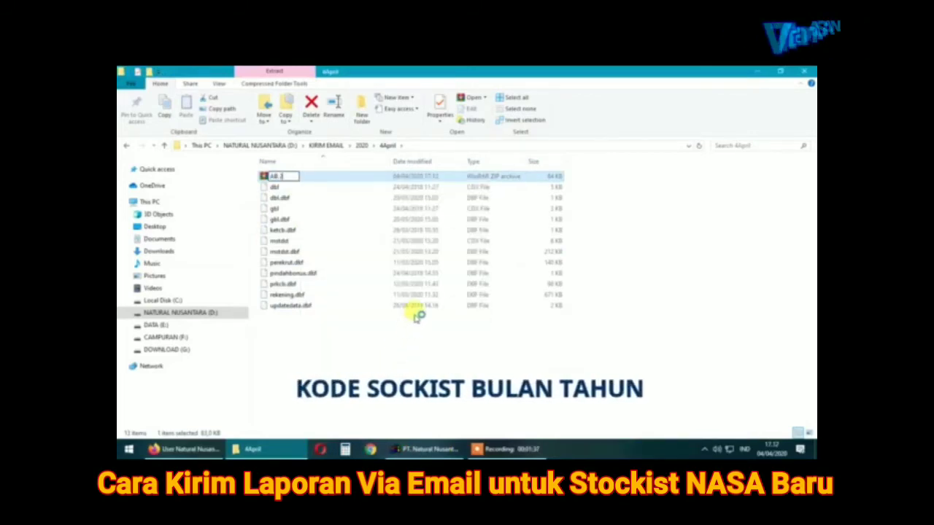
{"action": "type", "text": "980"}
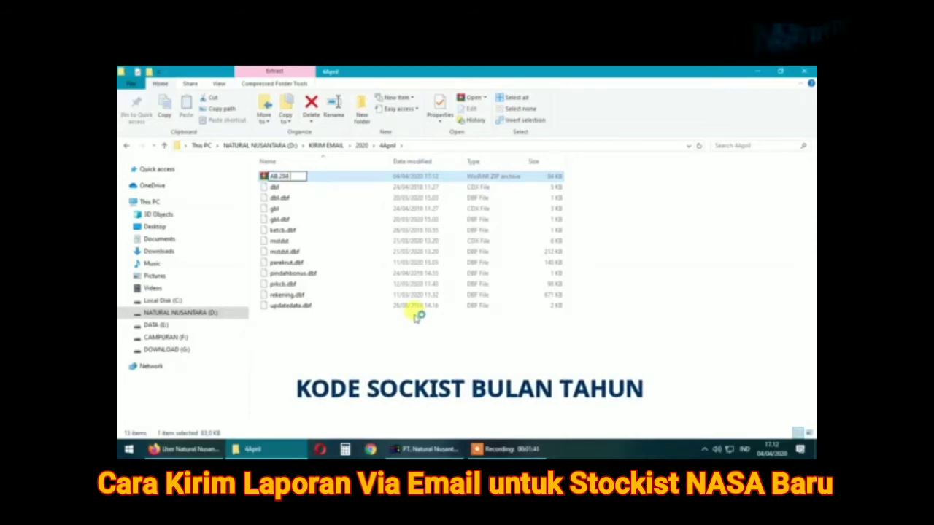
{"action": "type", "text": " MARET"}
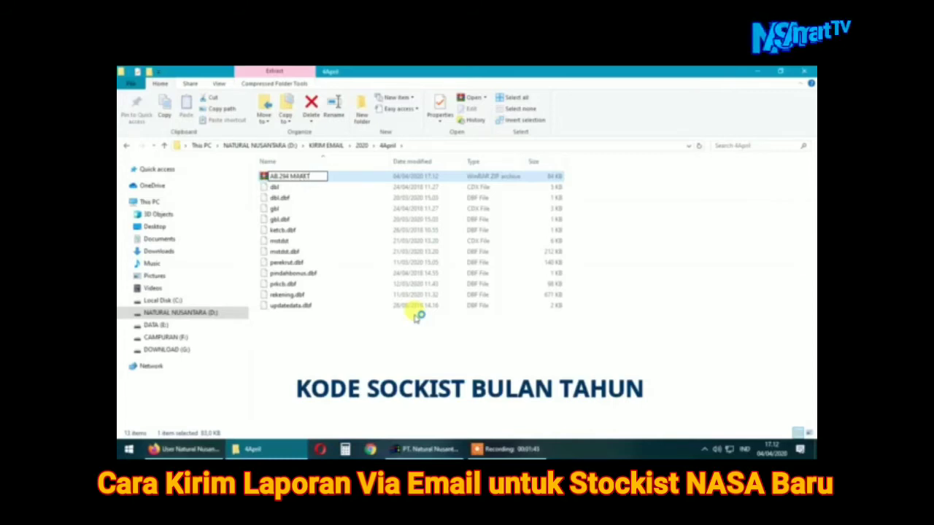
{"action": "type", "text": " 2020"}
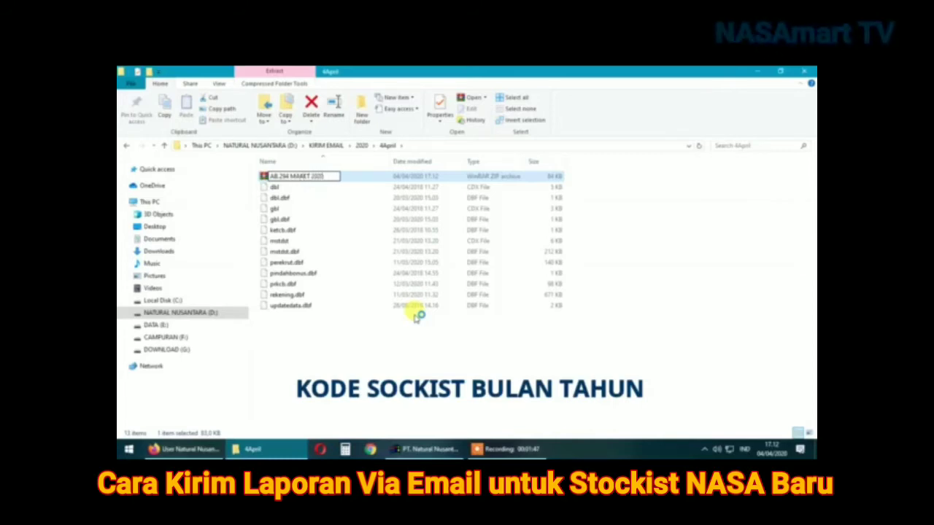
{"action": "left_click", "coordinate": [335, 346]}
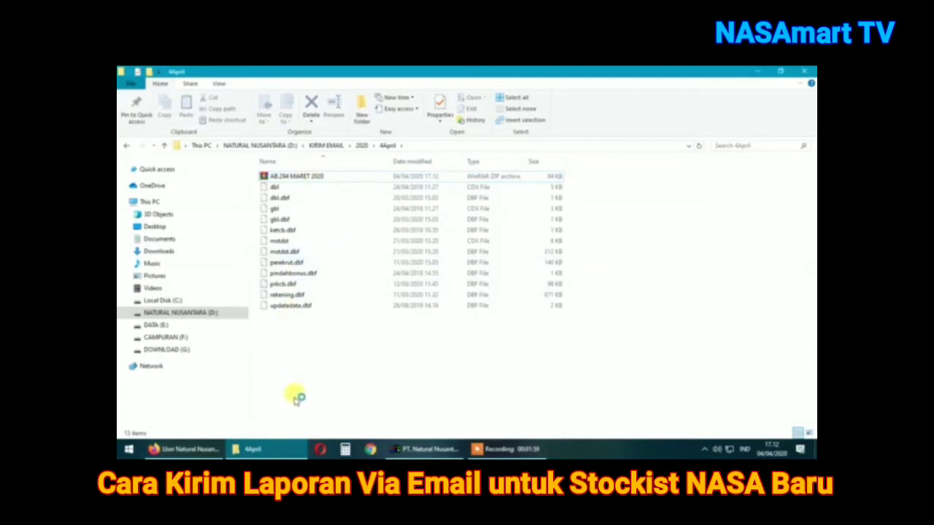
Switch to Firefox, open Yahoo Mail in a new tab and start composing a new message.
{"action": "left_click", "coordinate": [172, 449]}
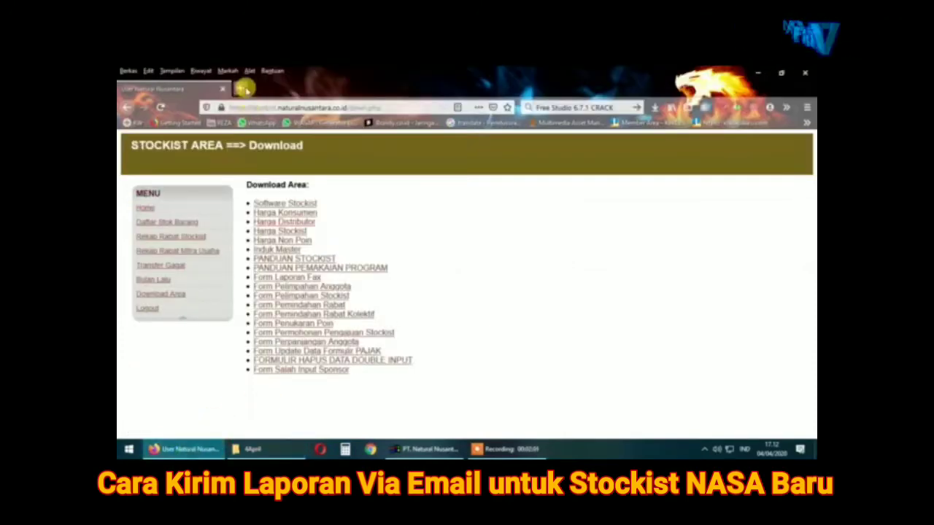
{"action": "left_click", "coordinate": [240, 88]}
{"action": "left_click", "coordinate": [251, 286]}
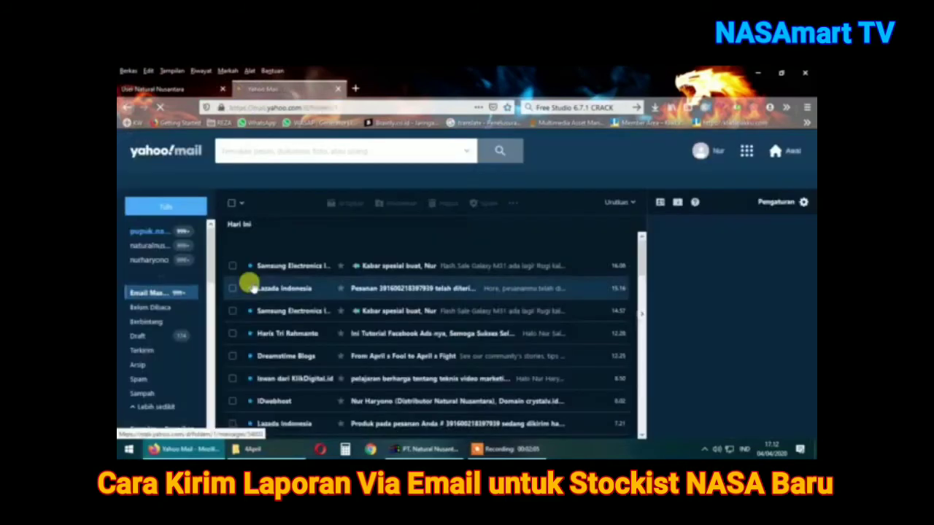
{"action": "left_click", "coordinate": [159, 210]}
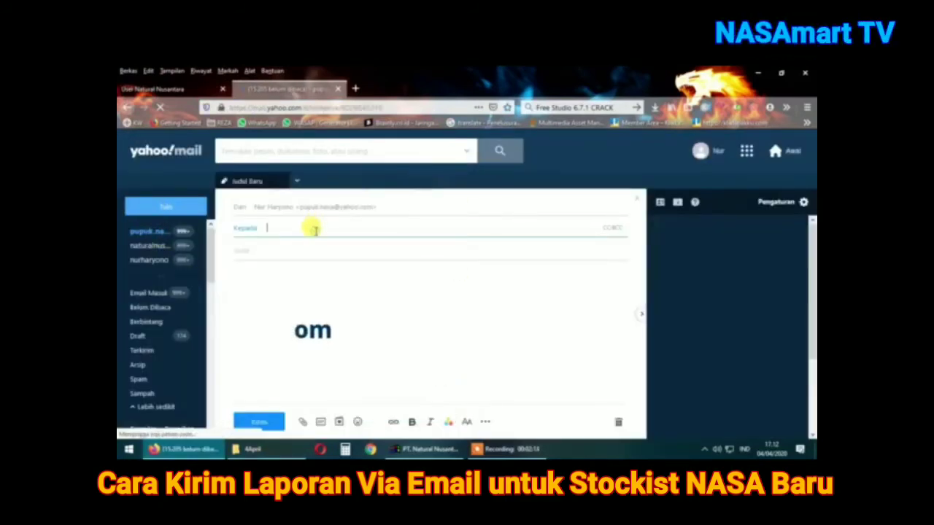
Find the Nasa Bonus contact by entering BONUS and add its Gmail address as the message recipient.
{"action": "type", "text": "BONUS"}
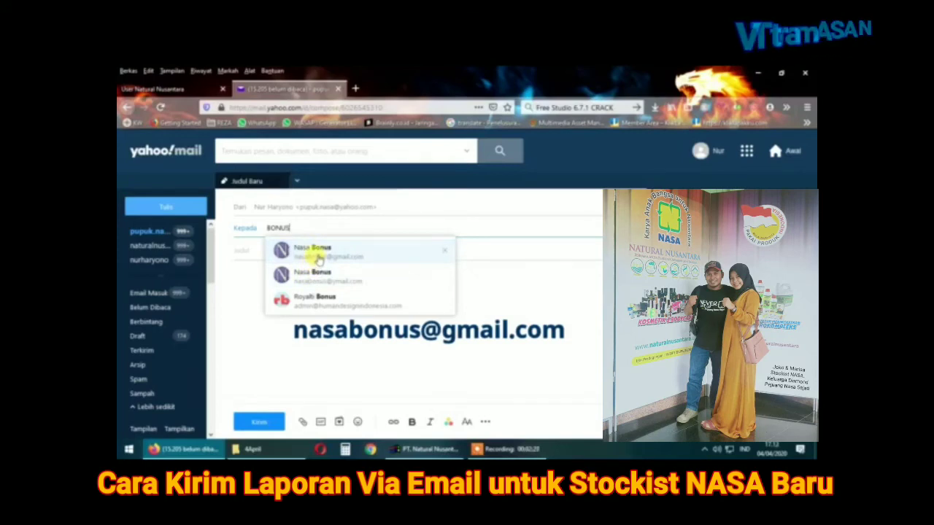
{"action": "left_click", "coordinate": [328, 257]}
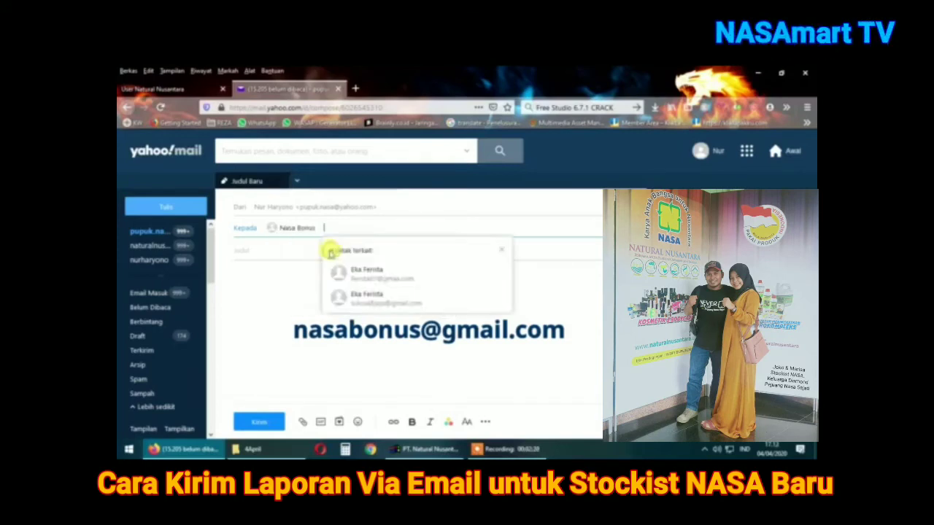
{"action": "left_click", "coordinate": [285, 229]}
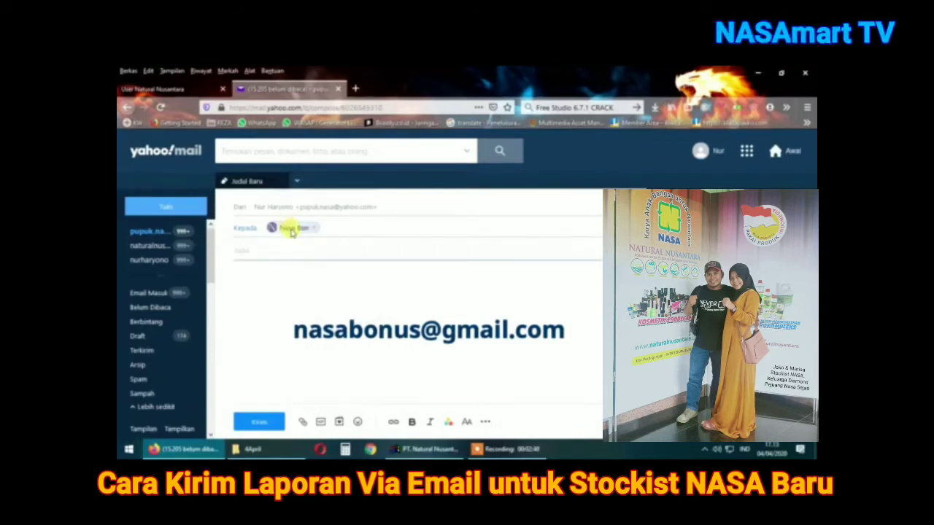
Enter the stockist code followed by MARET 2020 as the subject of the email.
{"action": "mouse_move", "coordinate": [291, 231]}
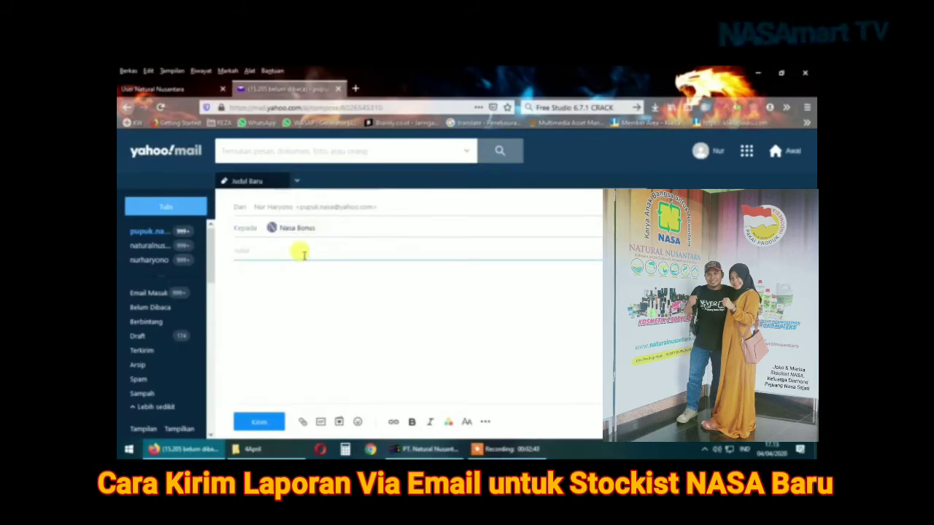
{"action": "type", "text": "4"}
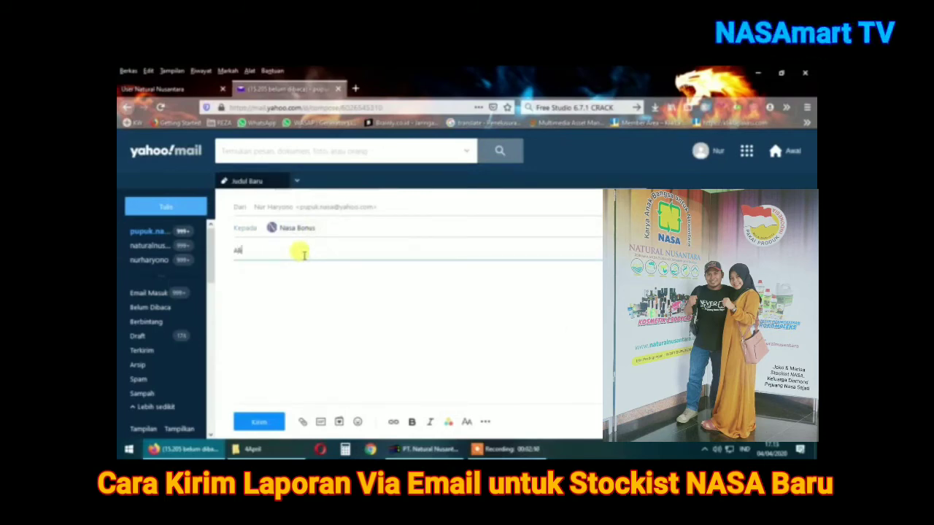
{"action": "type", "text": "B-298"}
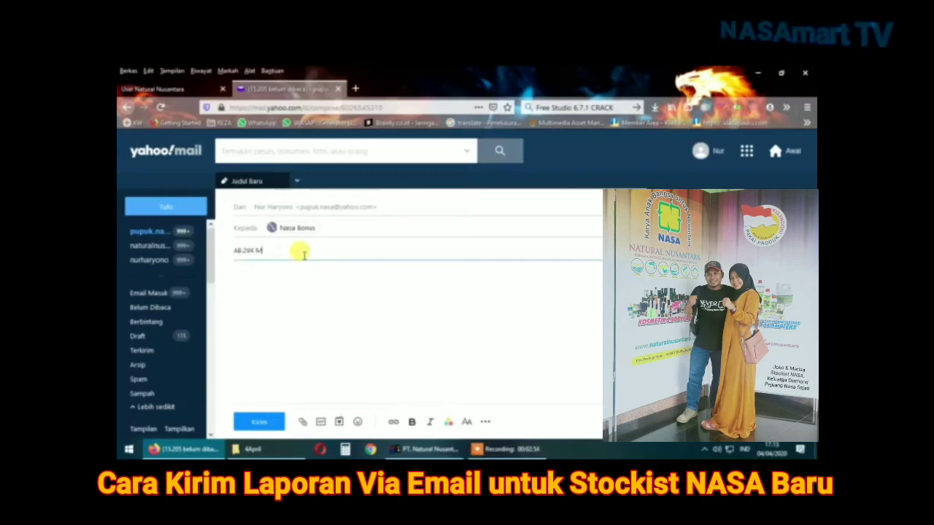
{"action": "type", "text": " MANDI"}
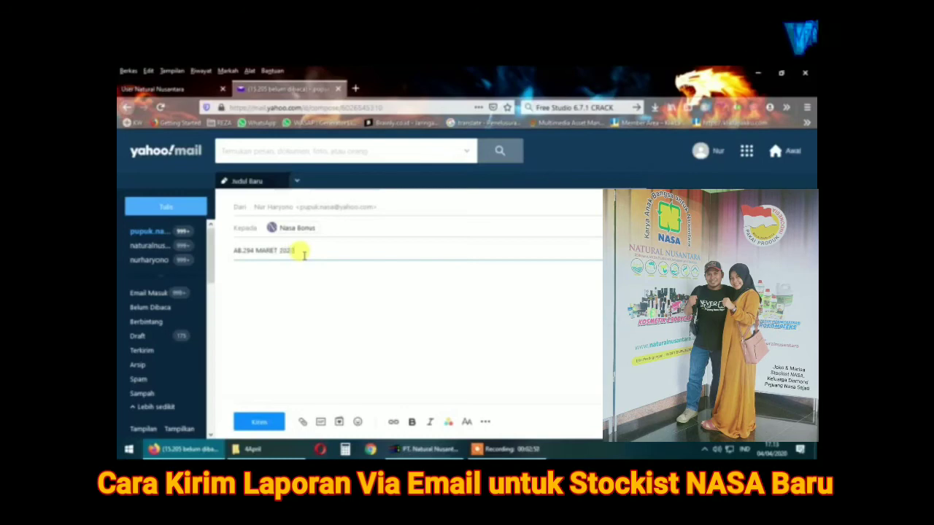
Attach the renamed MARET 2020 ZIP archive from the 4April folder under KIRIM EMAIL, 2020, and send the email.
{"action": "left_click", "coordinate": [305, 419]}
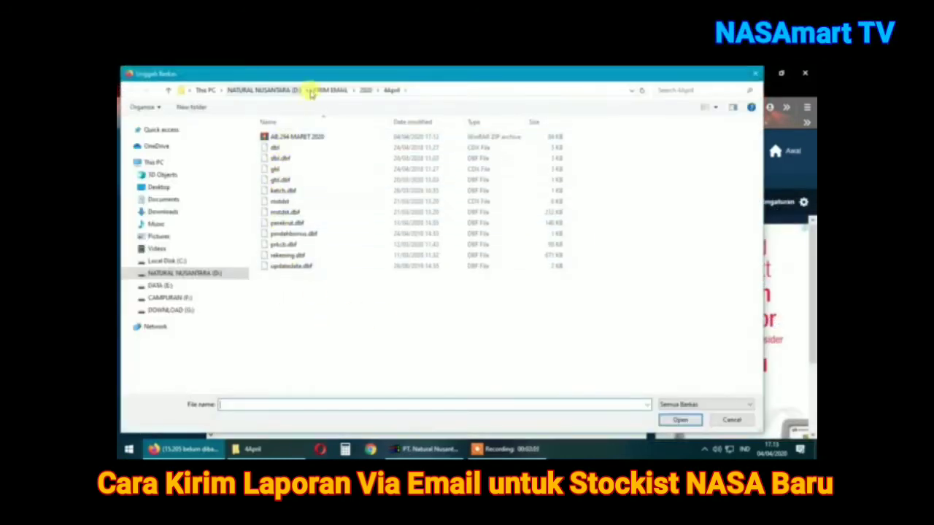
{"action": "left_click", "coordinate": [331, 89]}
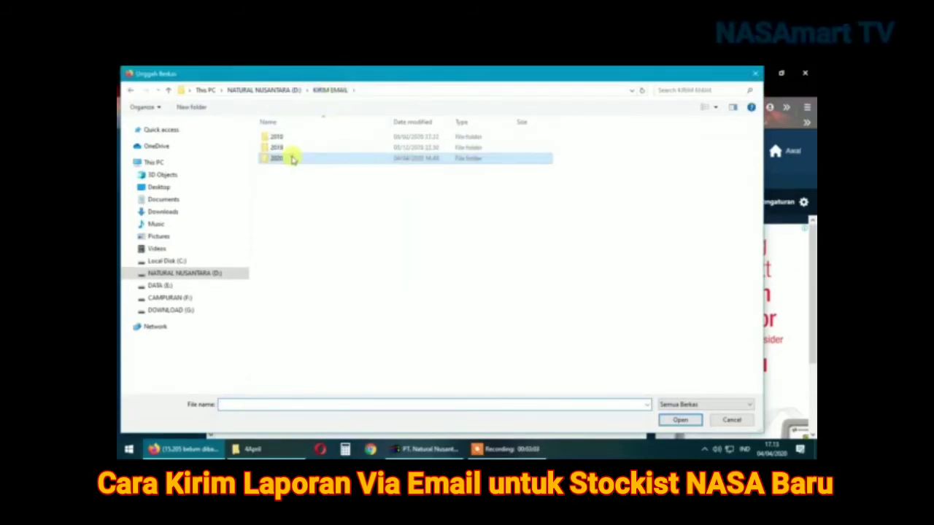
{"action": "double_click", "coordinate": [297, 154]}
{"action": "double_click", "coordinate": [278, 169]}
{"action": "left_click", "coordinate": [289, 138]}
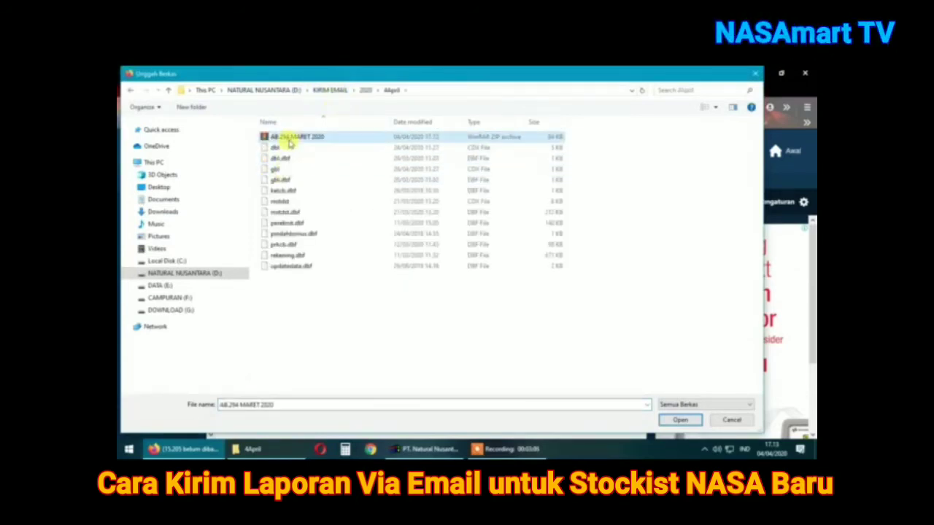
{"action": "left_click_drag", "start_coordinate": [278, 297], "coordinate": [285, 155]}
{"action": "left_click", "coordinate": [307, 137]}
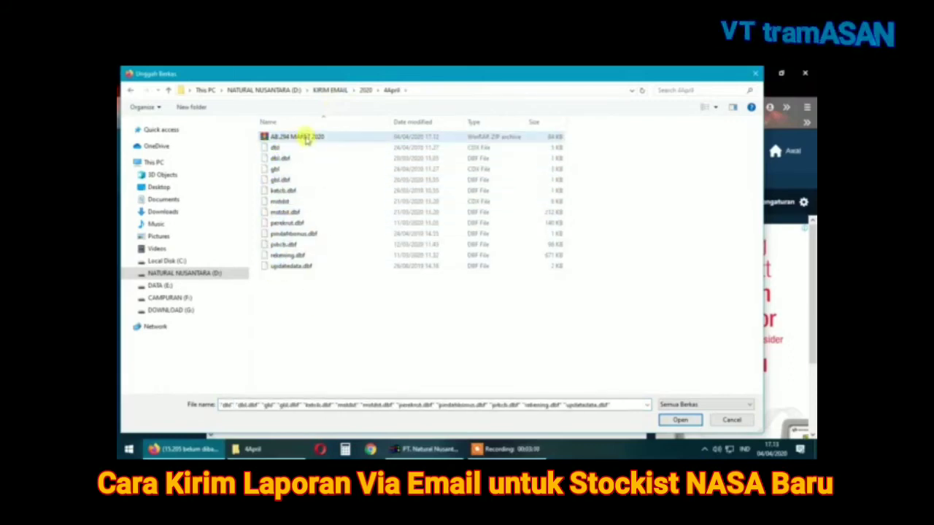
{"action": "left_click", "coordinate": [679, 420]}
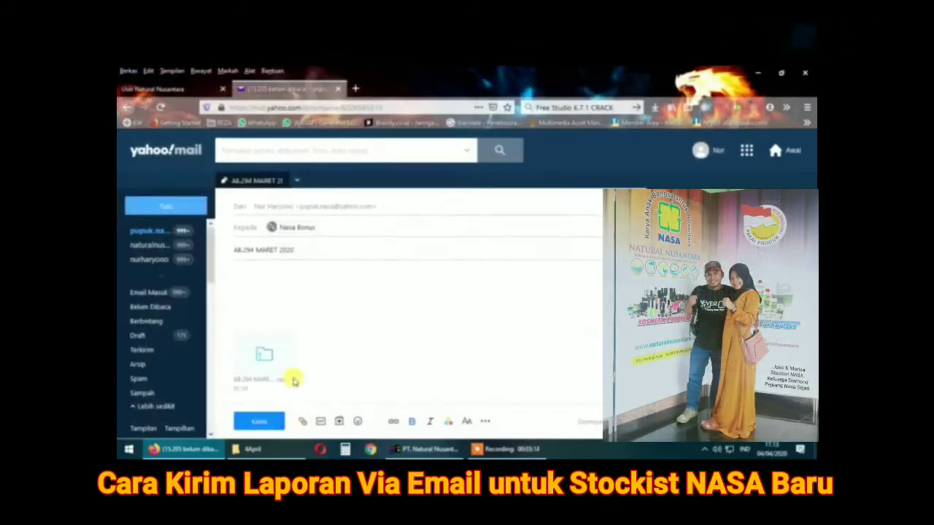
{"action": "left_click", "coordinate": [257, 427]}
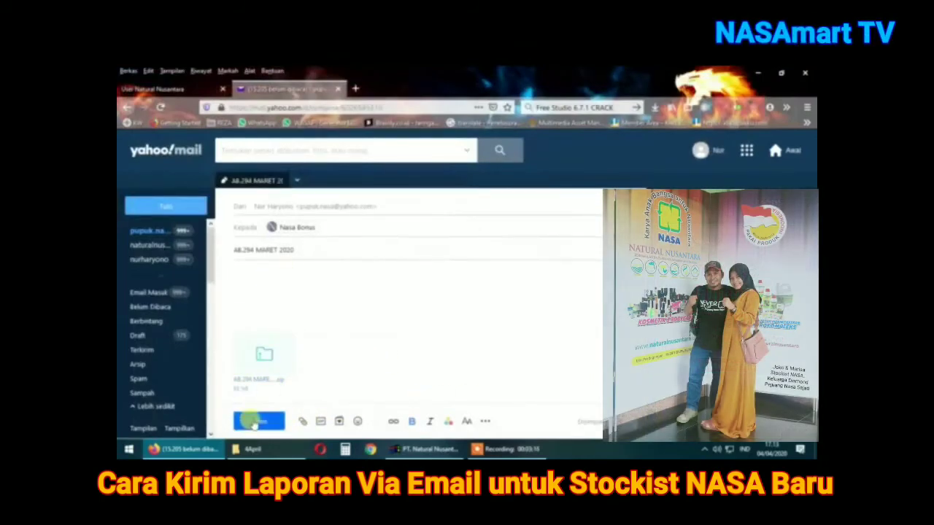